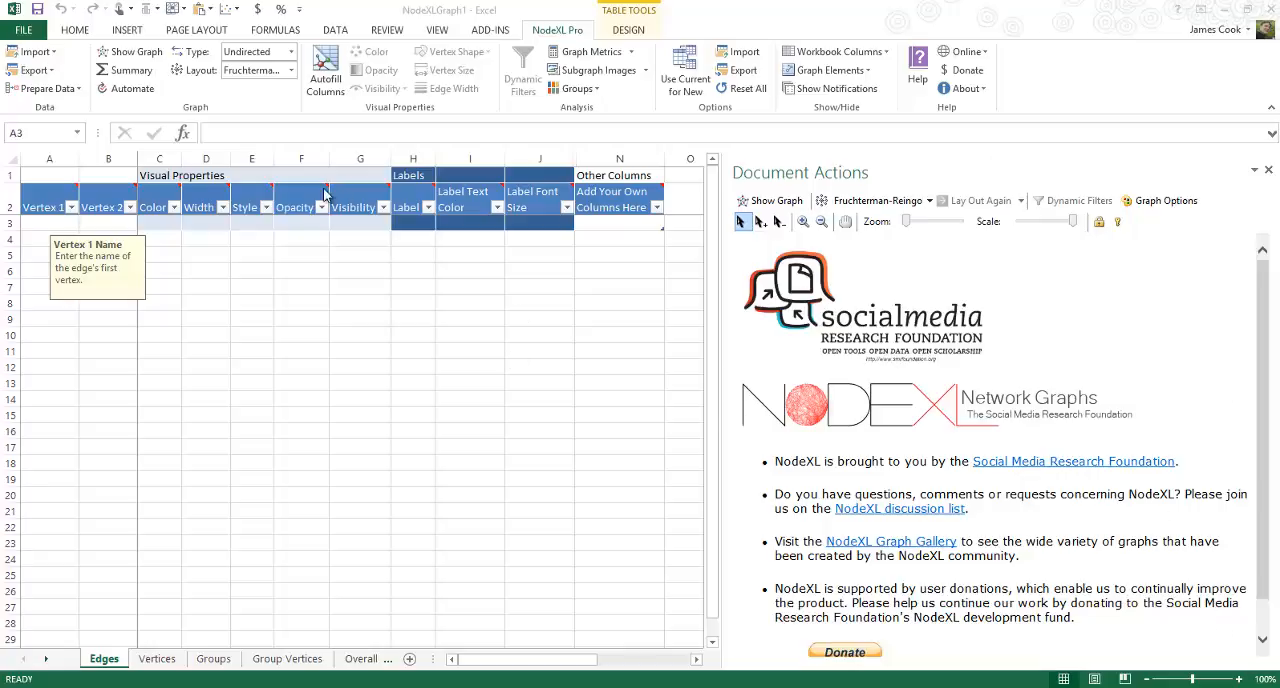
# - Choose From Twitter Search Network under the NodeXL Pro Import menu
pyautogui.click(45, 56)
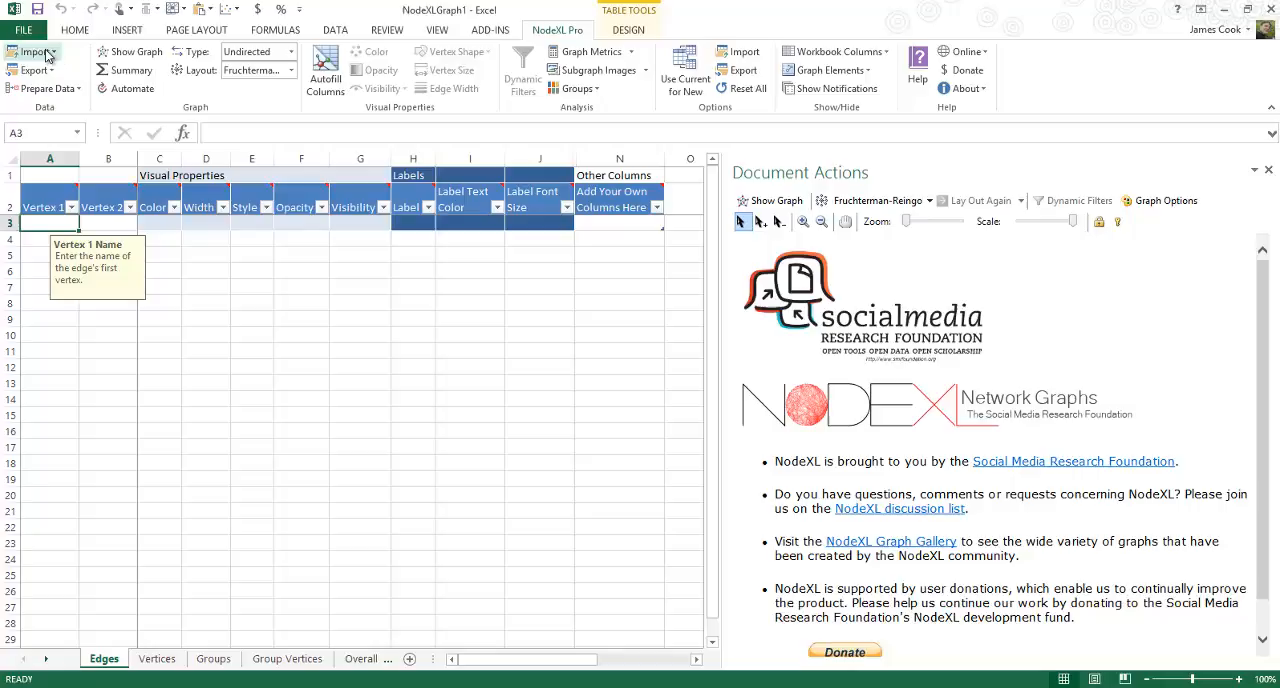
pyautogui.click(40, 53)
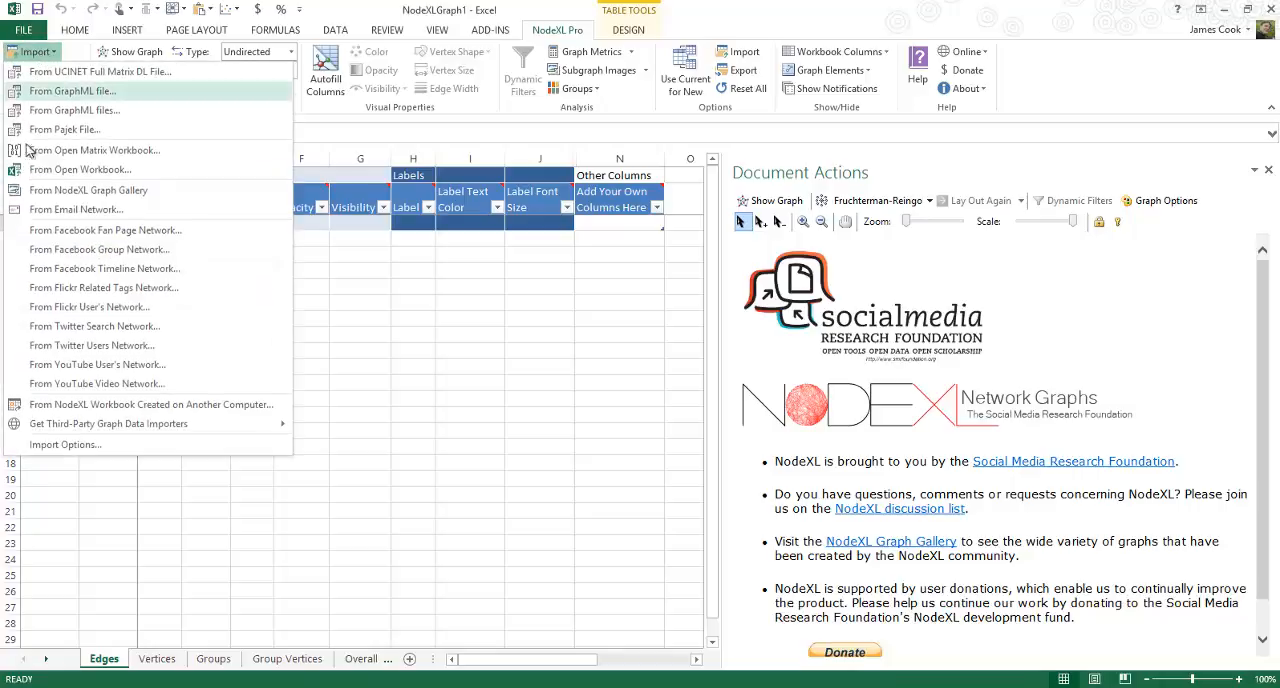
pyautogui.click(44, 330)
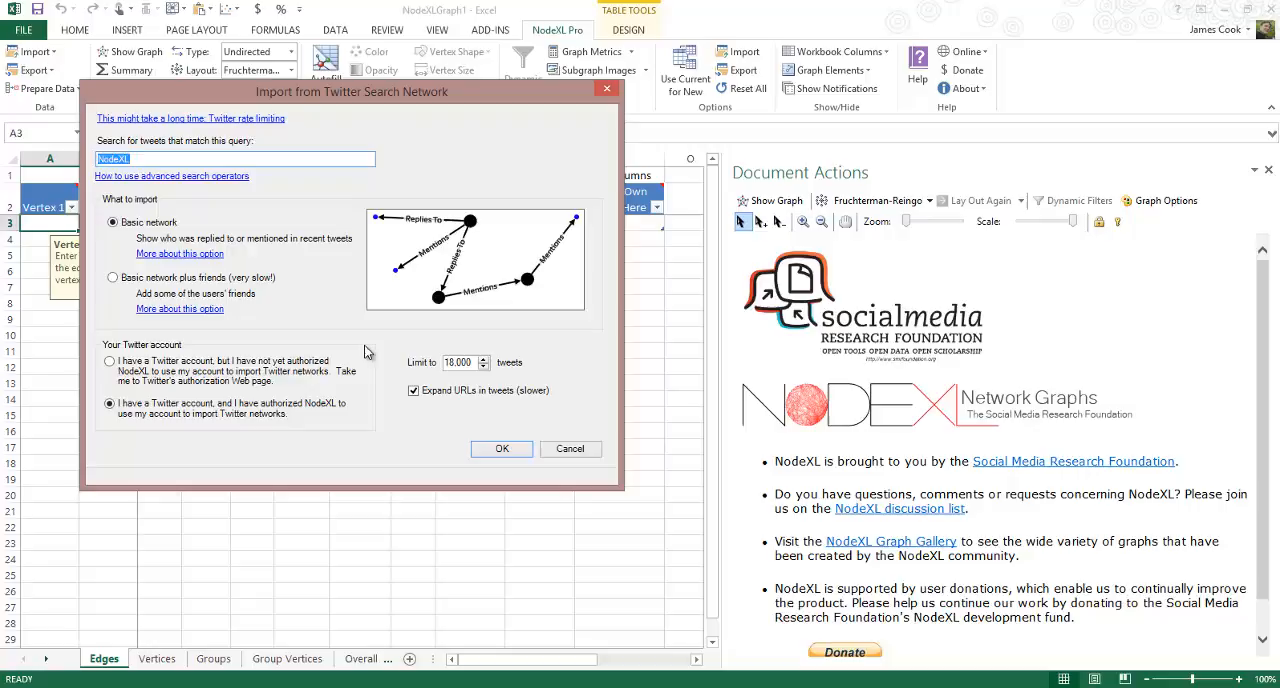
# - Search #mepolitics as a not-yet-authorized account, limit 500 tweets, without expanding URLs
pyautogui.press('BackSpace')
pyautogui.write('#me')
pyautogui.write('politics')
pyautogui.click(109, 362)
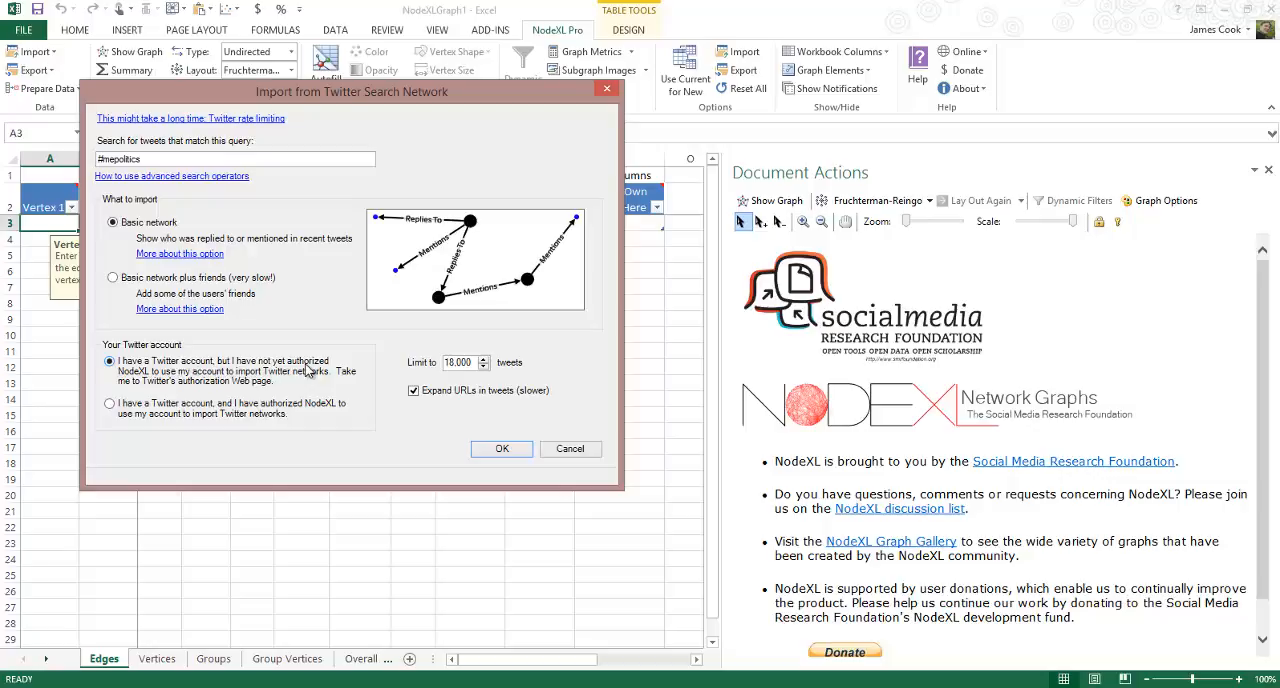
pyautogui.doubleClick(458, 362)
pyautogui.write('500')
pyautogui.click(413, 390)
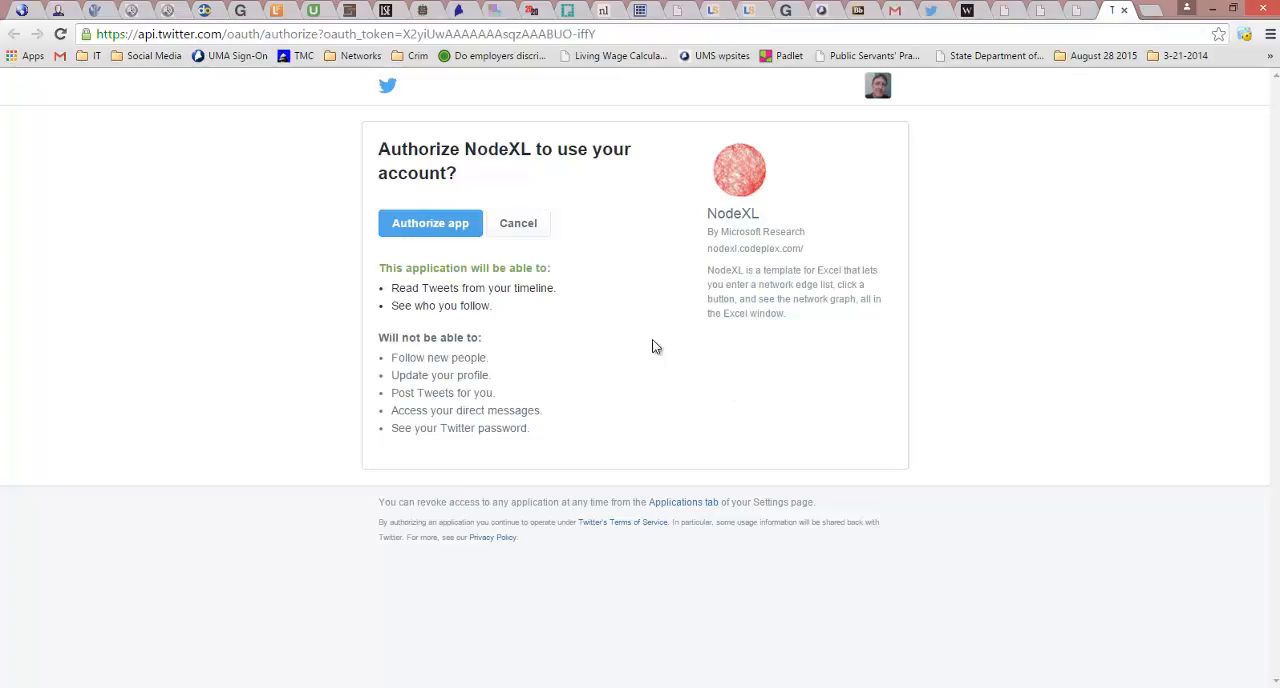
pyautogui.click(446, 225)
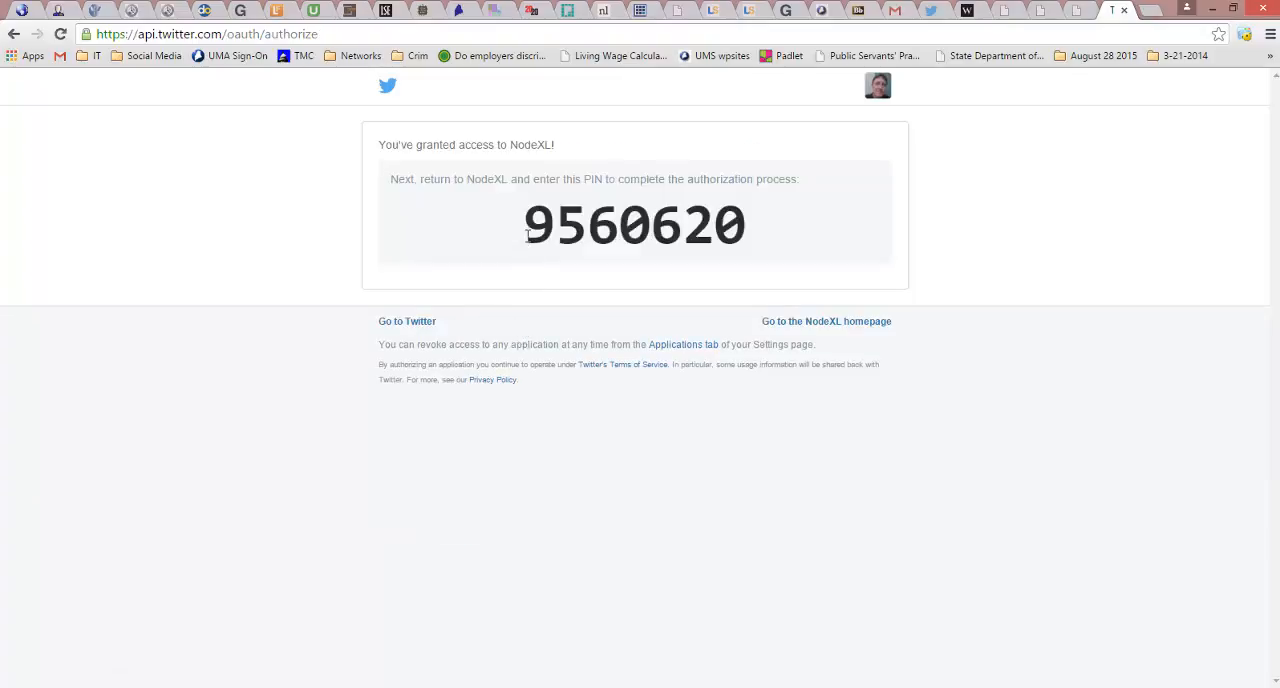
pyautogui.moveTo(524, 235); pyautogui.dragTo(799, 252)
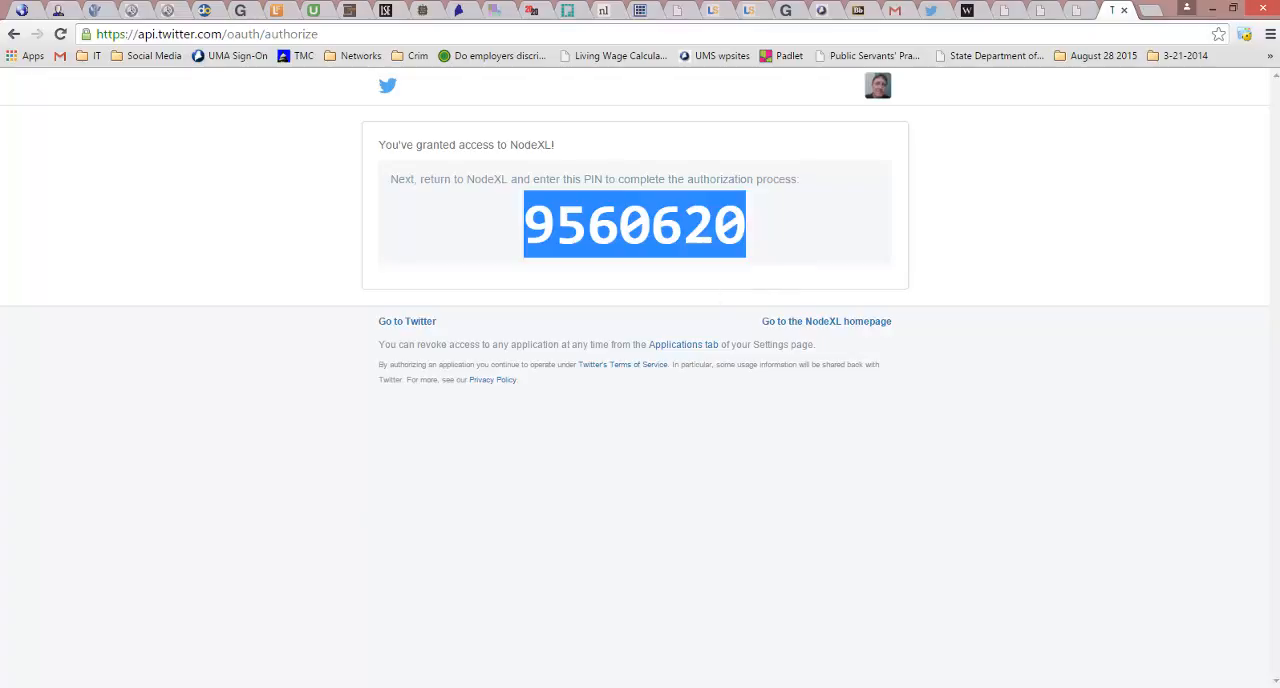
pyautogui.click(312, 617)
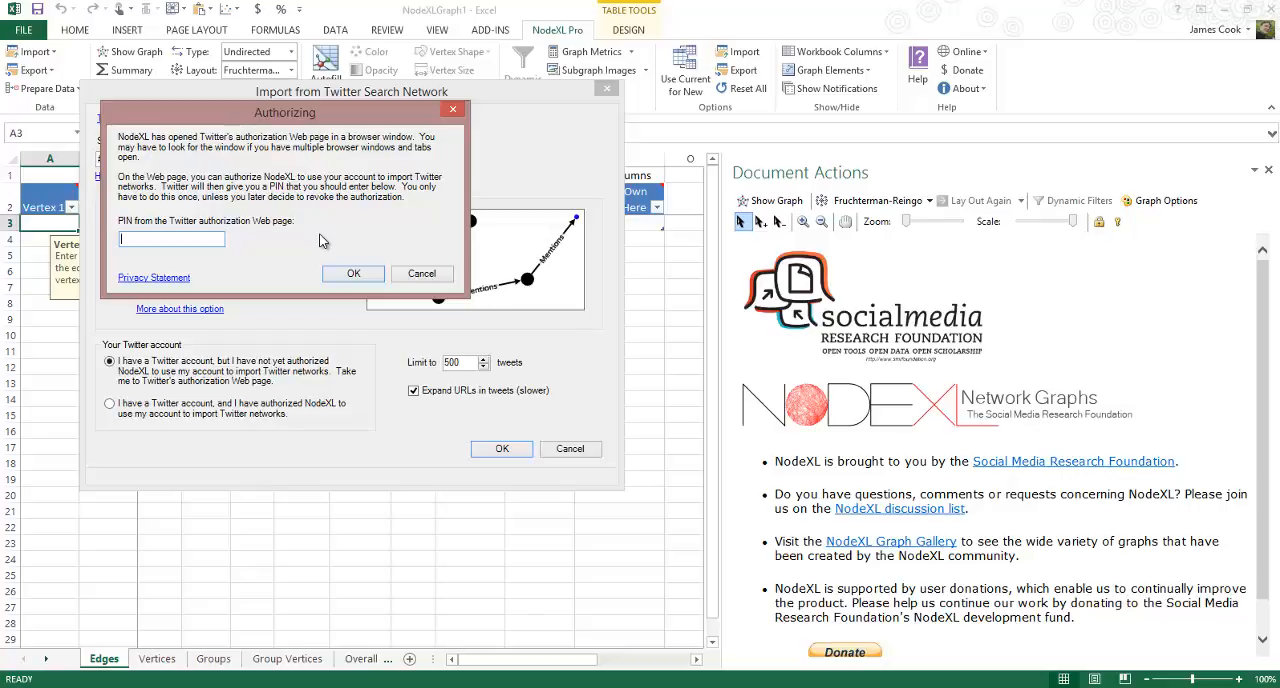
pyautogui.hotkey('ctrl', 'v')
pyautogui.press('Return')
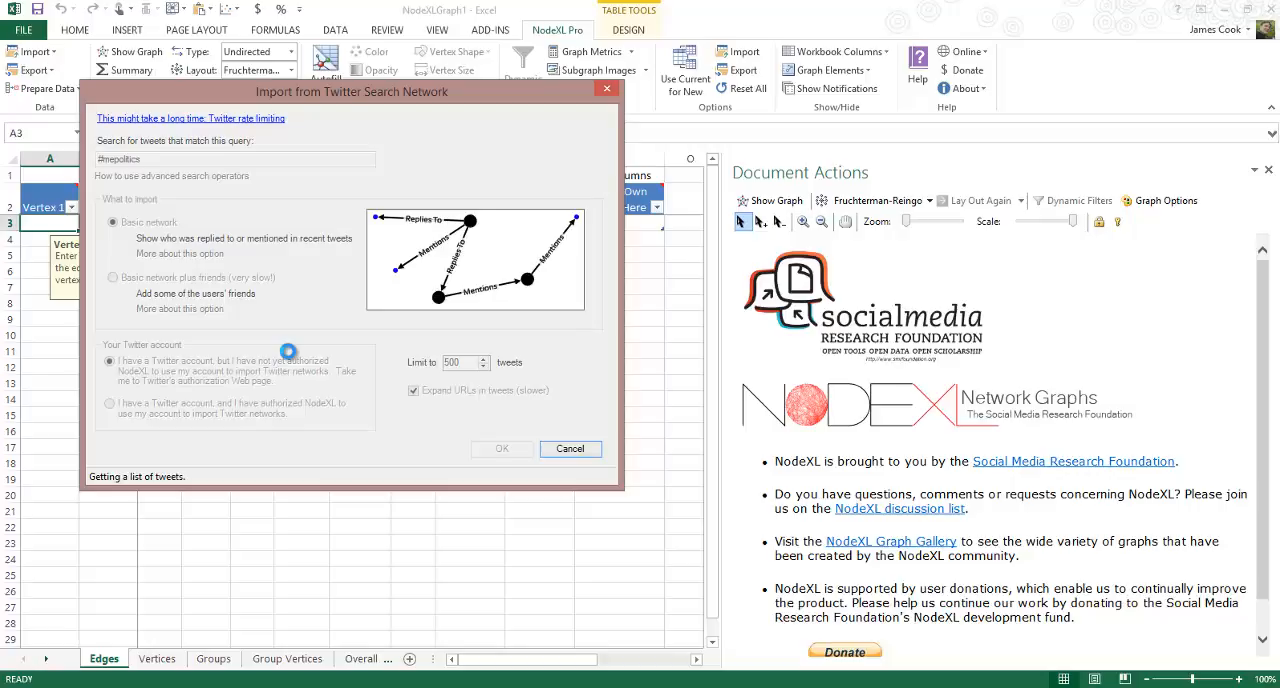